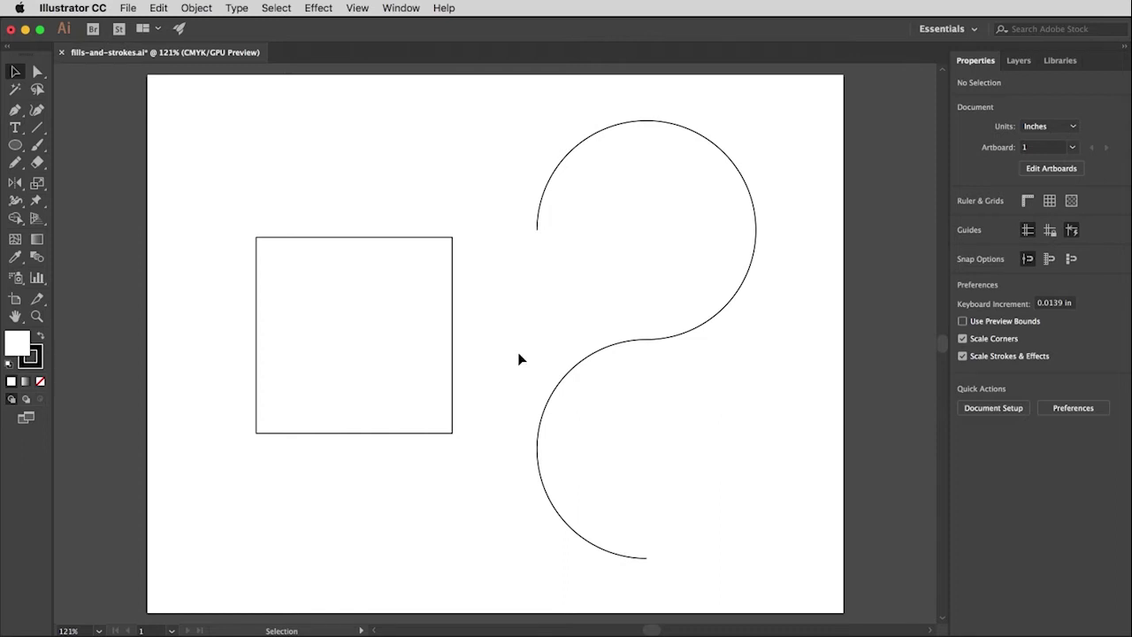
Step: Select the white-filled square with the 1 pt stroke on the artboard
click(327, 289)
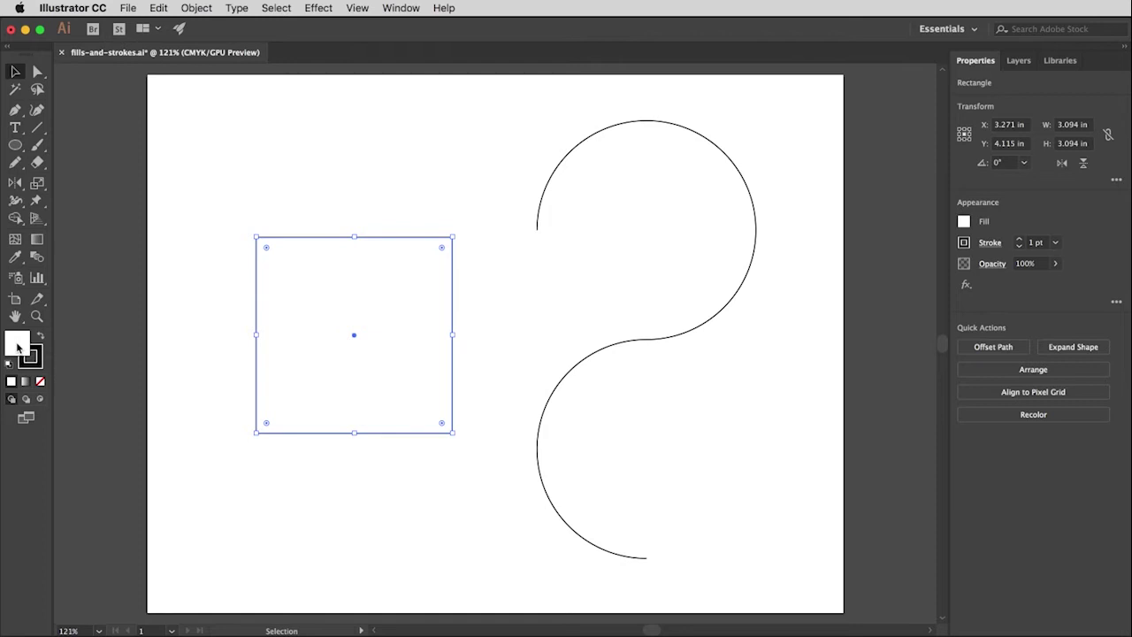
double_click(17, 348)
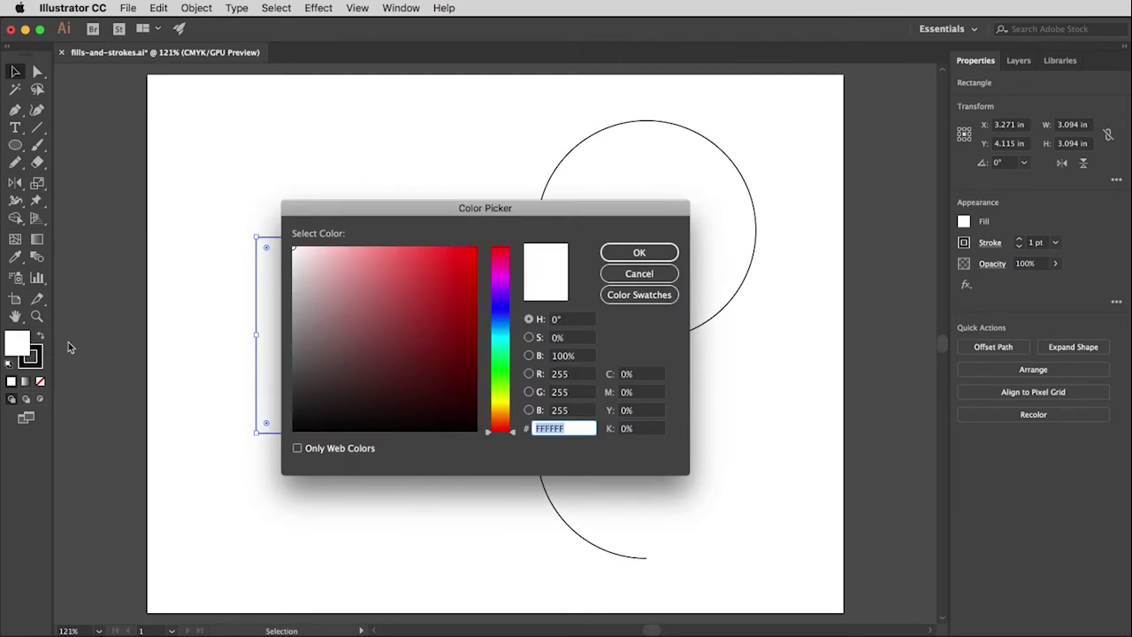
click(639, 297)
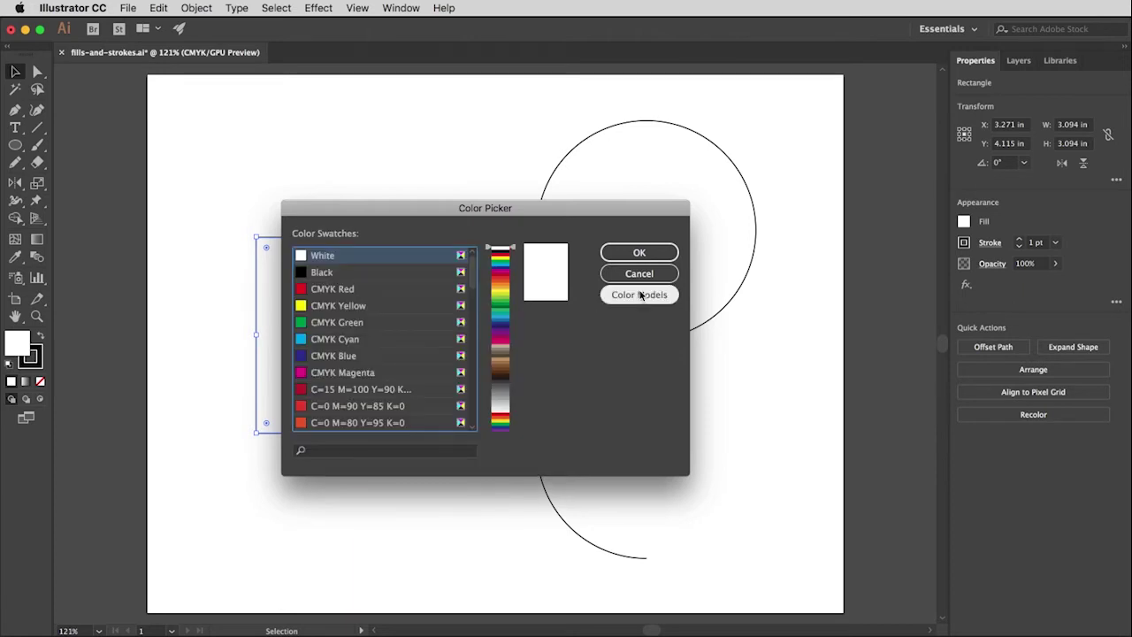
click(639, 274)
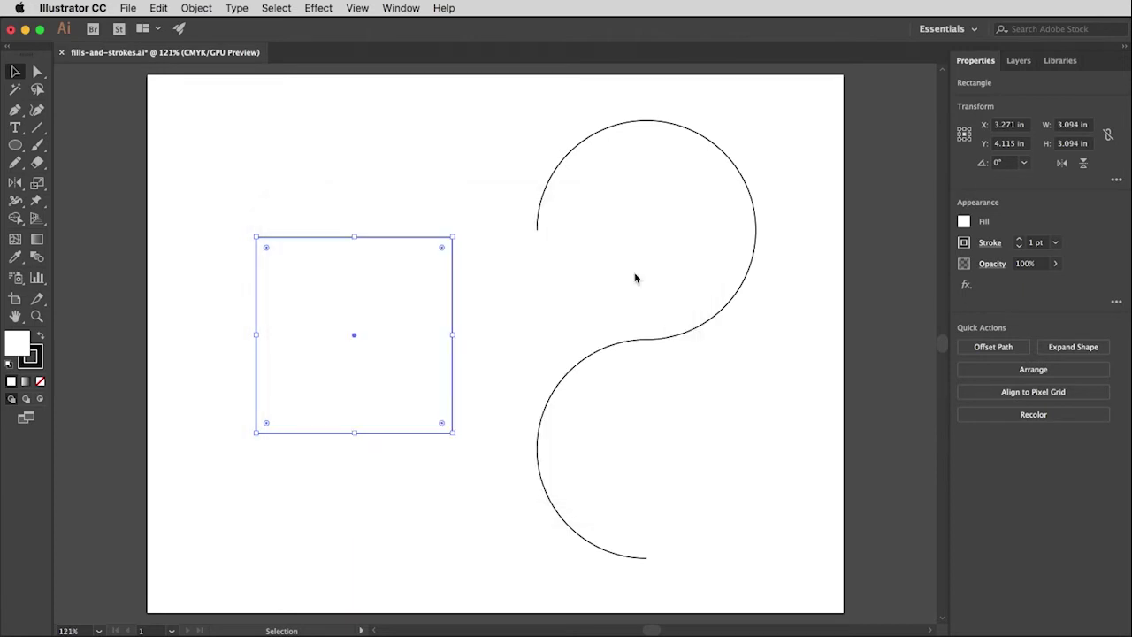
Step: Give the square an orange fill (C=0 M=50 Y=100 K=0), then deselect it
click(963, 222)
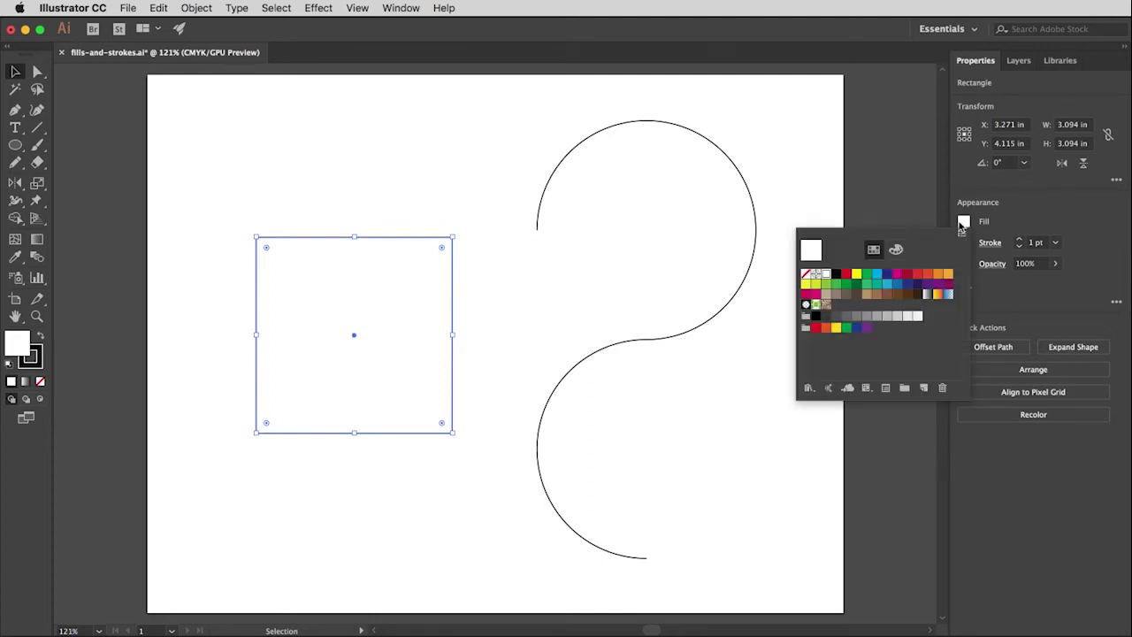
click(940, 277)
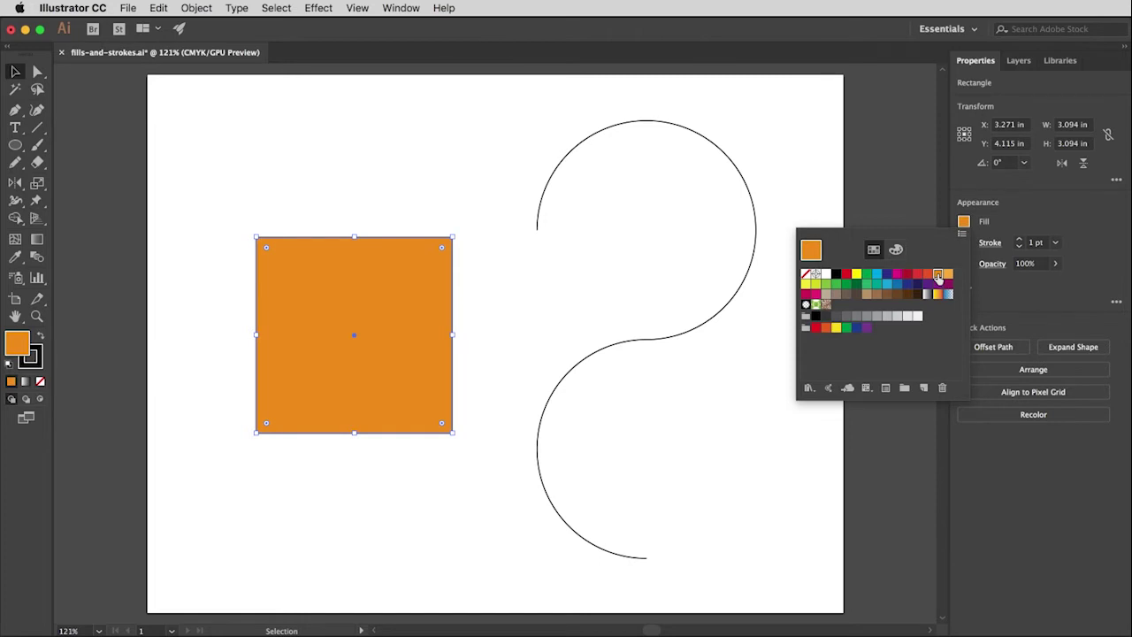
key(Escape)
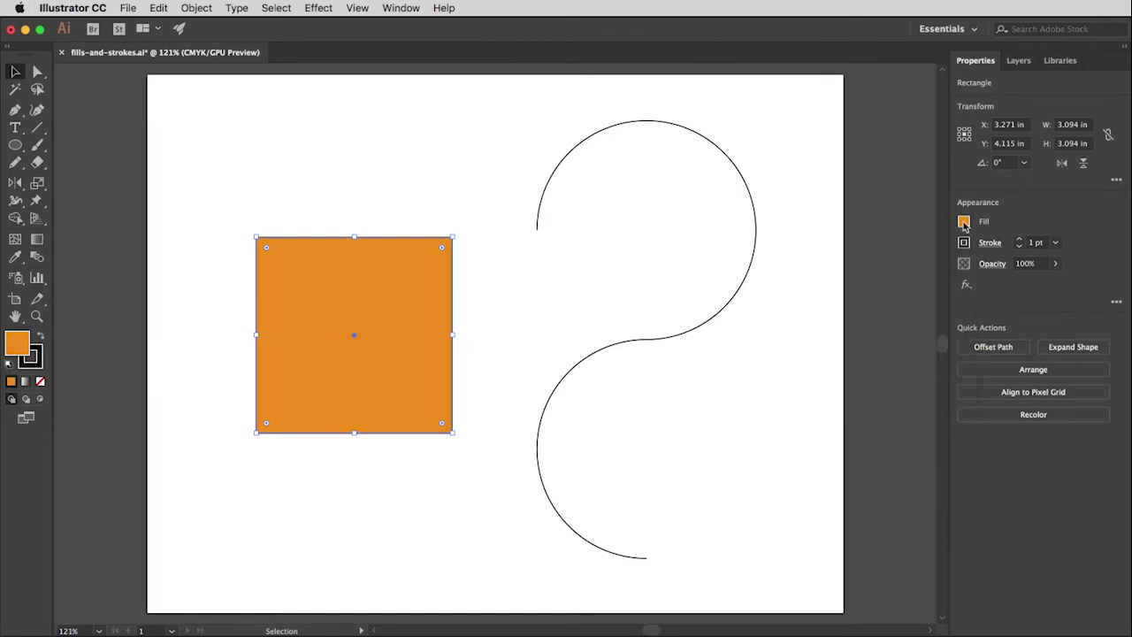
click(511, 318)
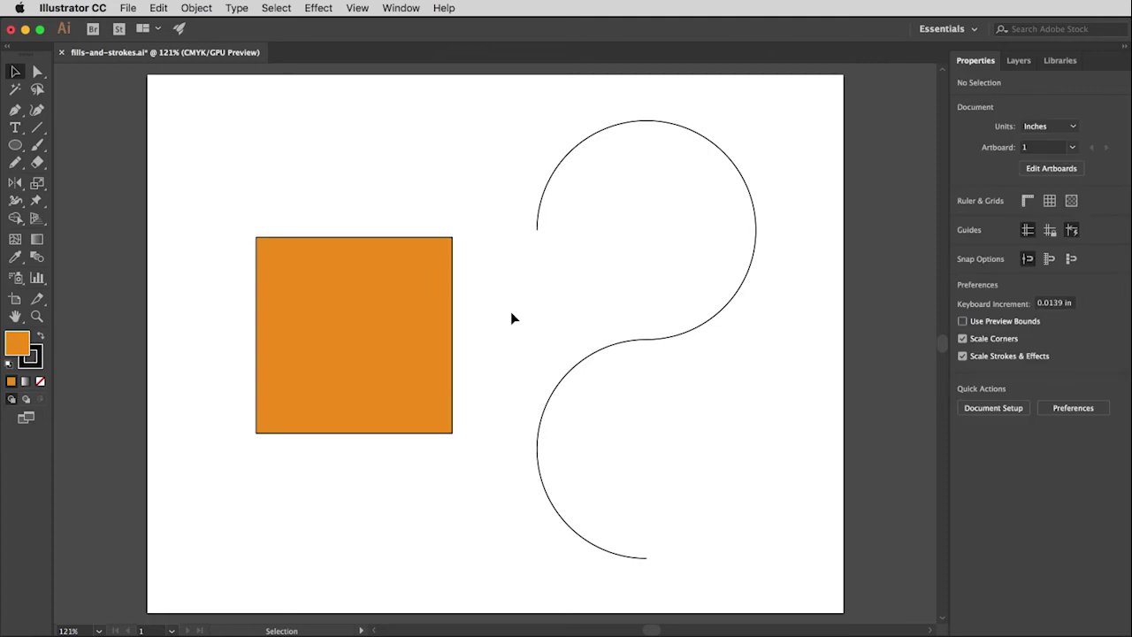
Step: Select the orange square again and make its stroke lime green
click(415, 310)
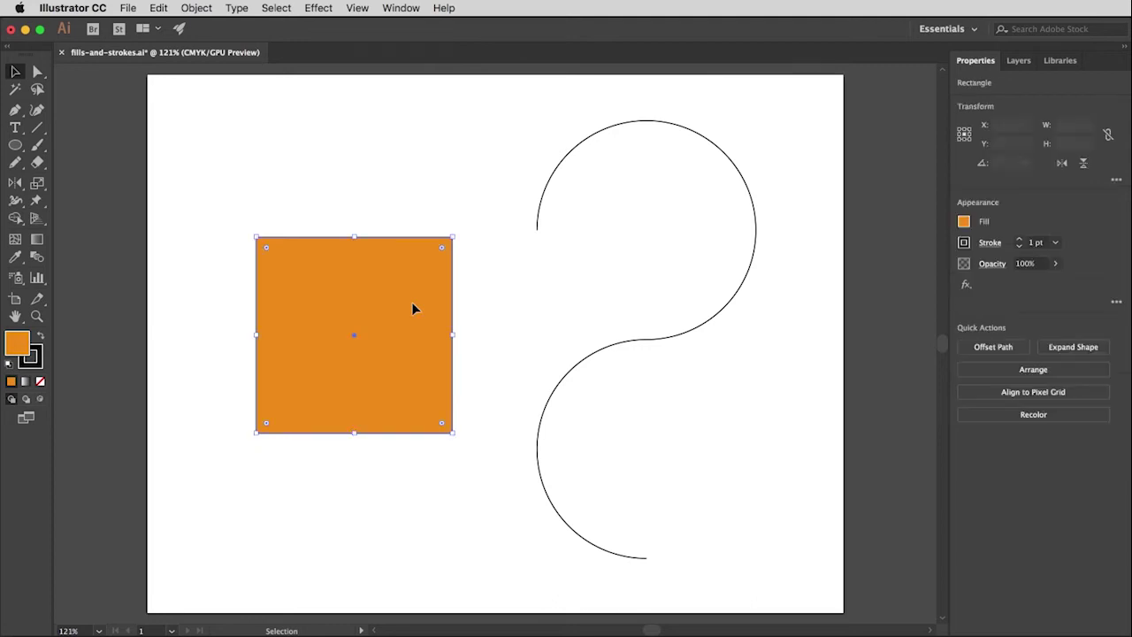
click(965, 244)
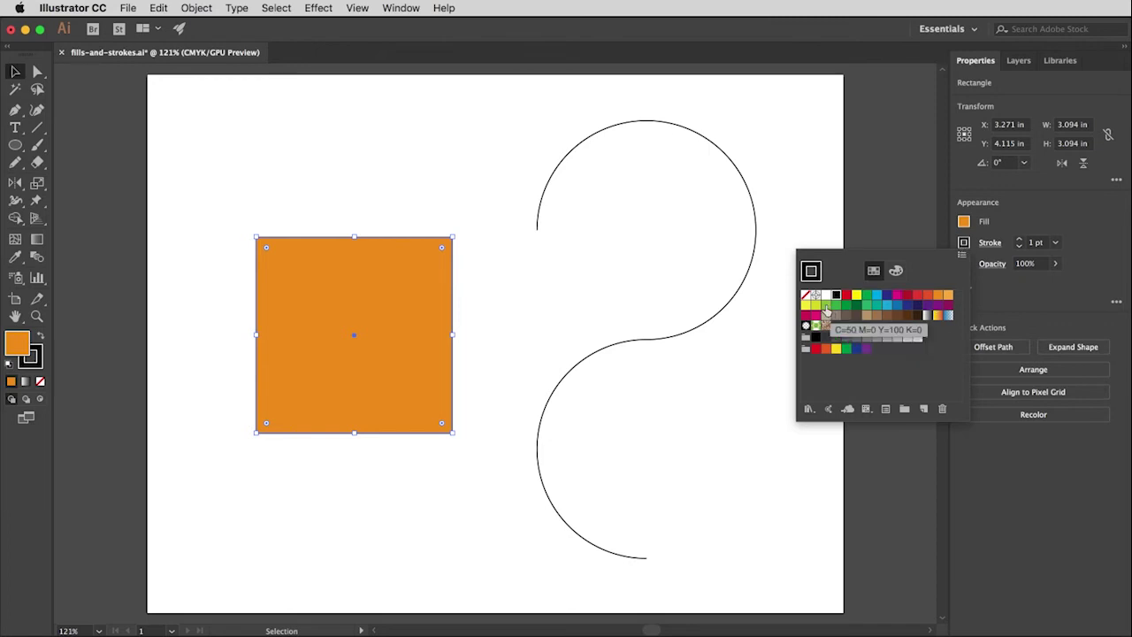
click(827, 307)
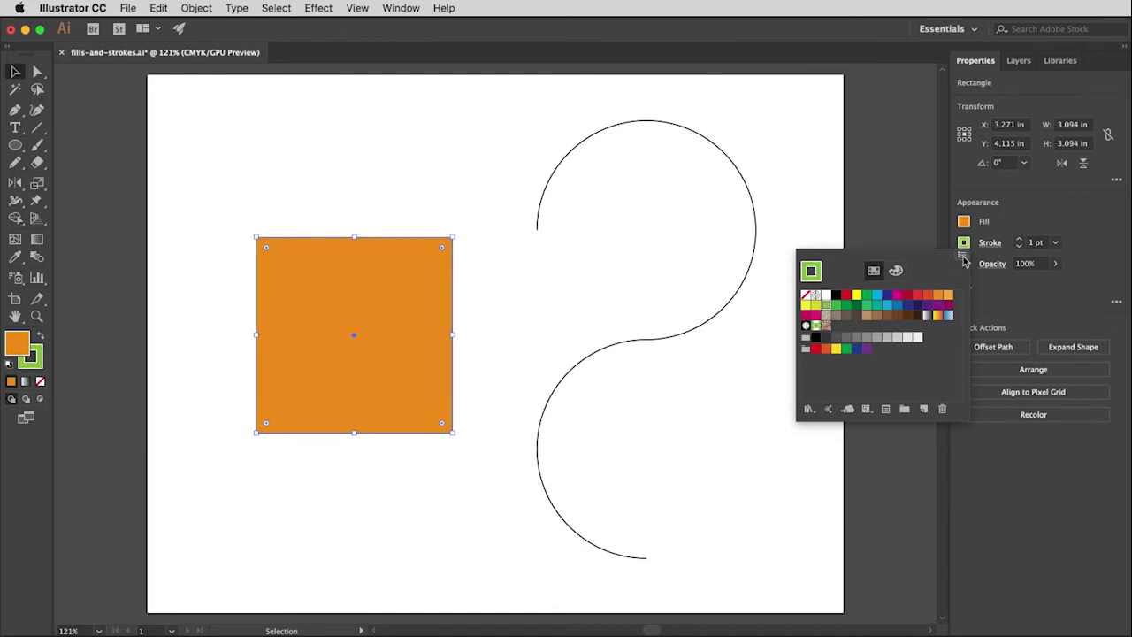
click(964, 245)
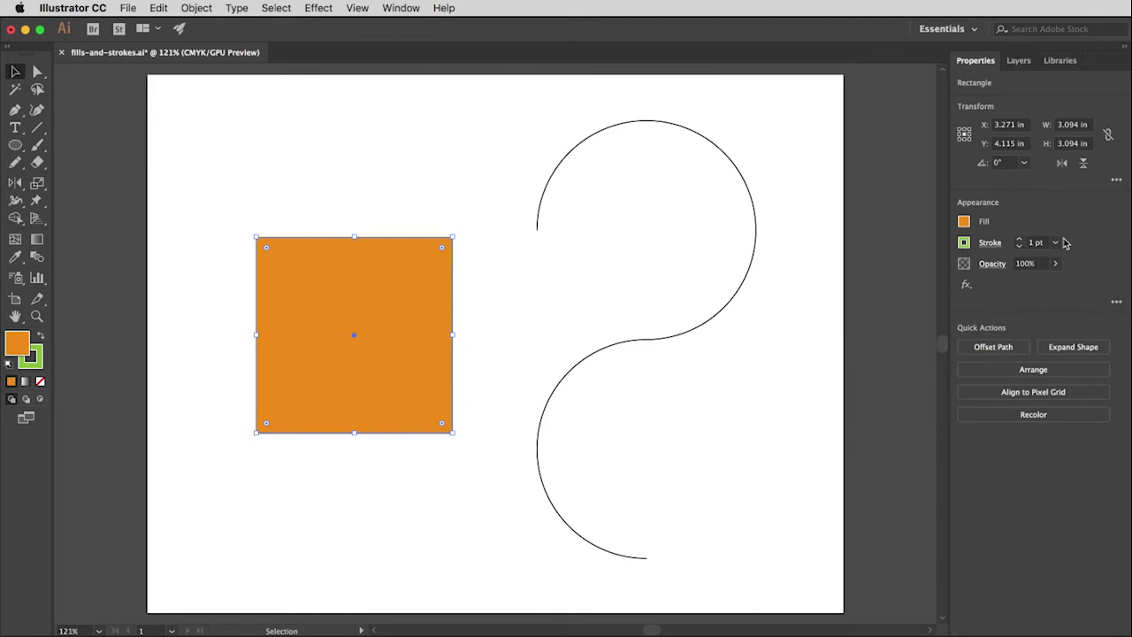
Step: Set the square's stroke weight to 18 pt
click(1019, 240)
click(1020, 239)
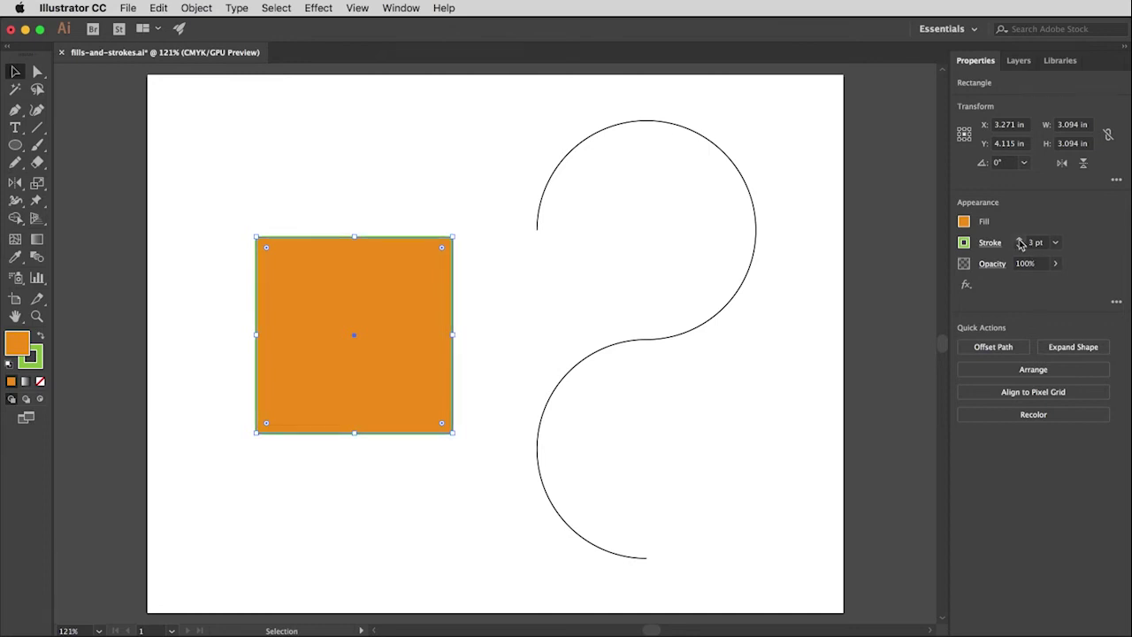
click(1020, 241)
click(1020, 241)
click(1020, 240)
click(1020, 241)
click(1020, 241)
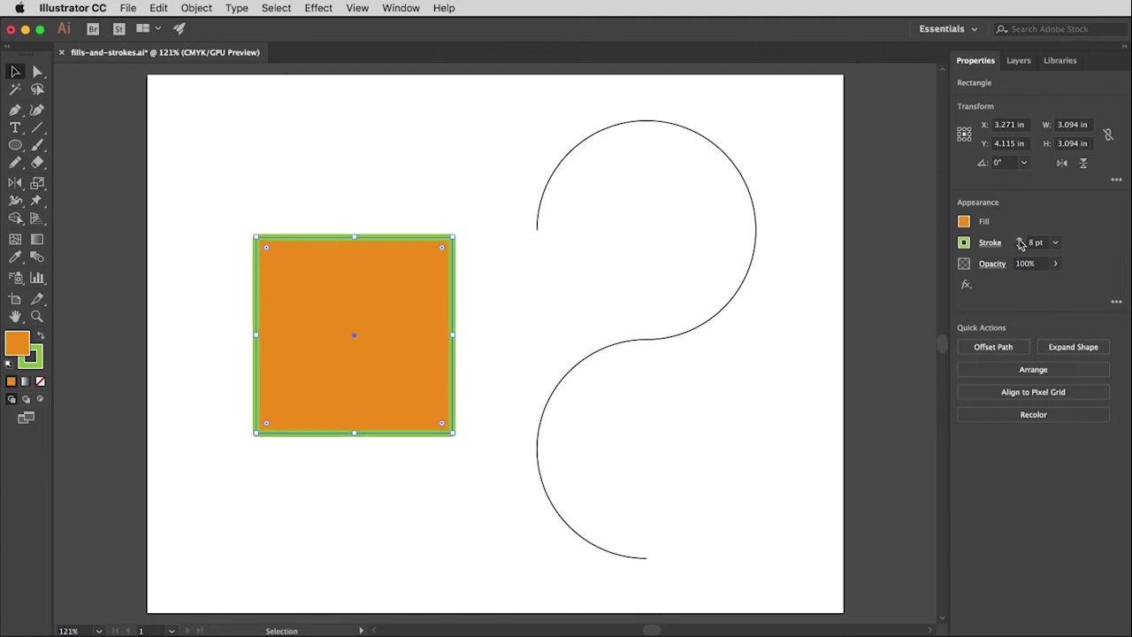
click(1020, 240)
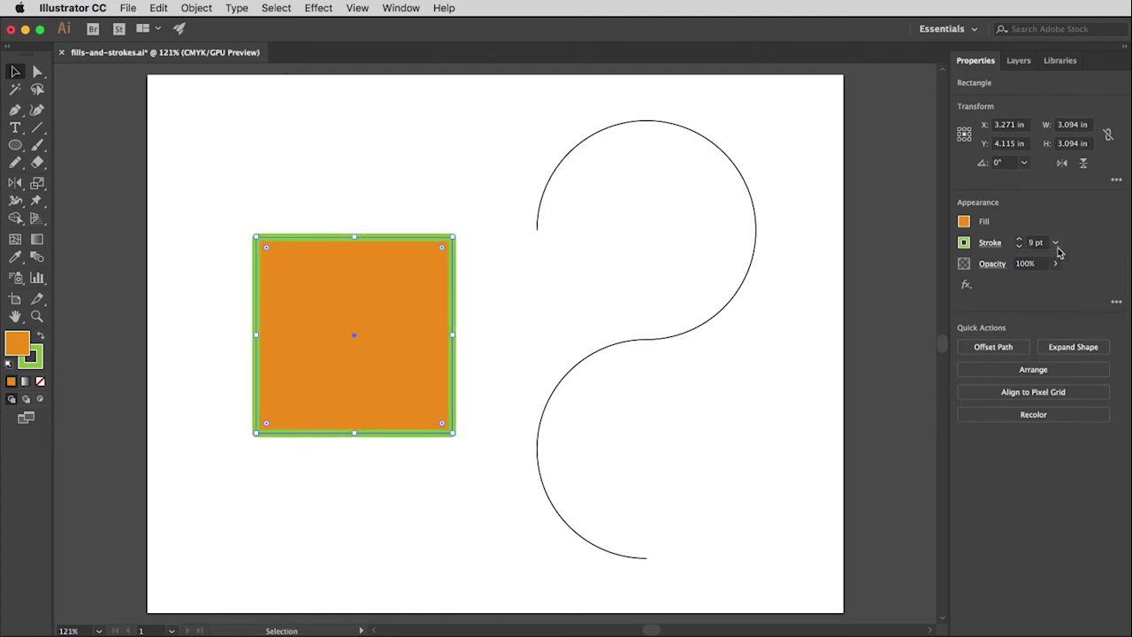
click(1056, 243)
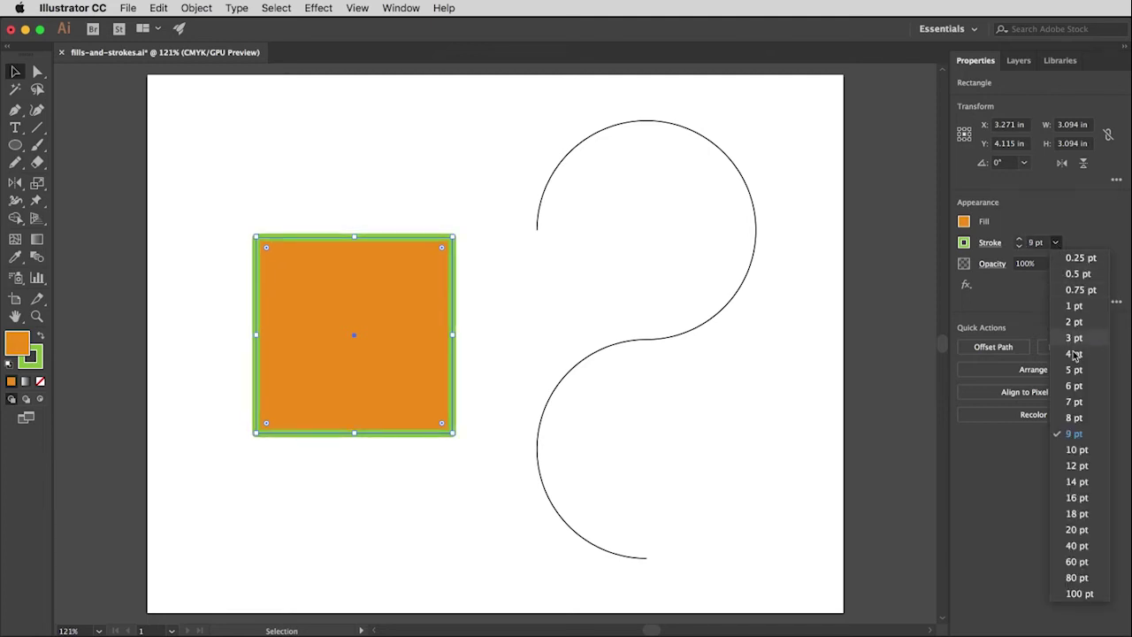
click(1078, 514)
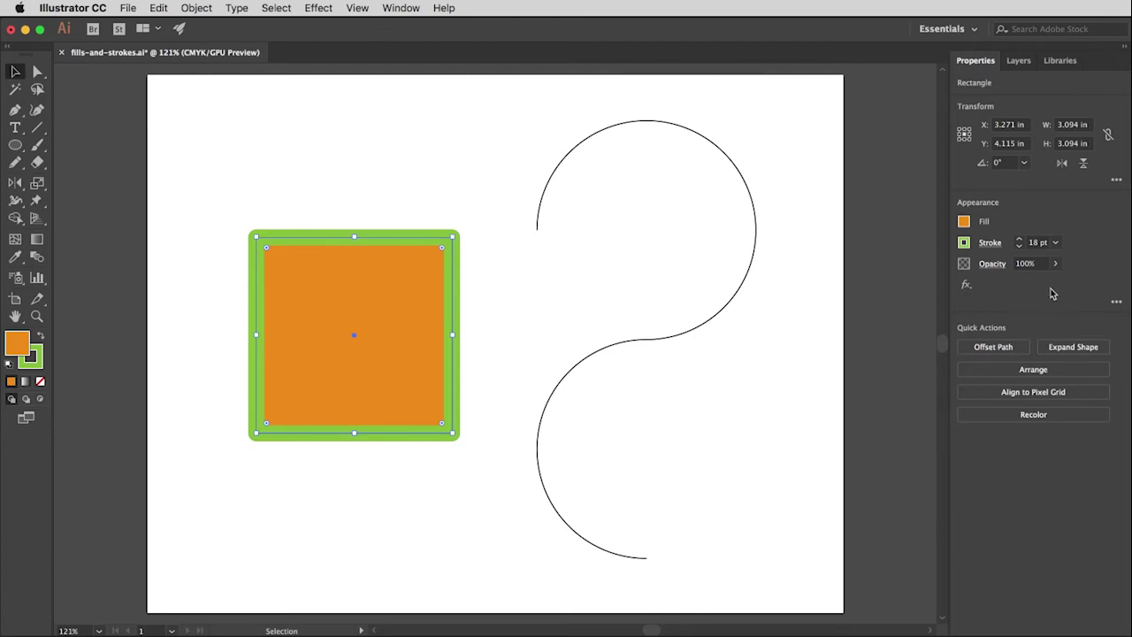
Step: View the full stroke options, then select the S-curve path
click(993, 252)
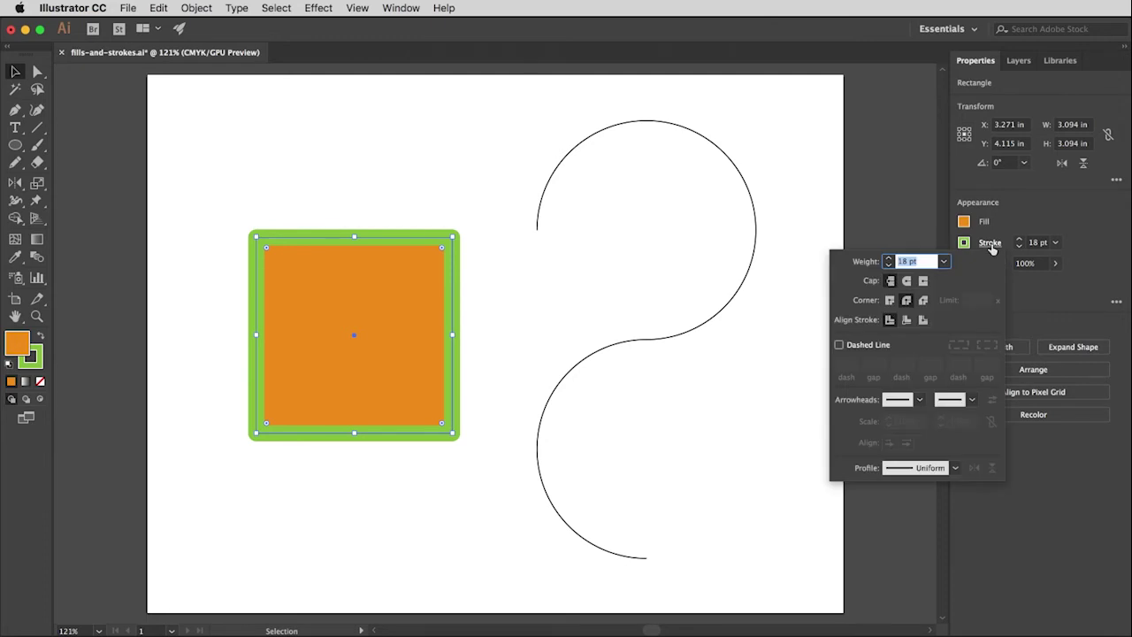
click(993, 250)
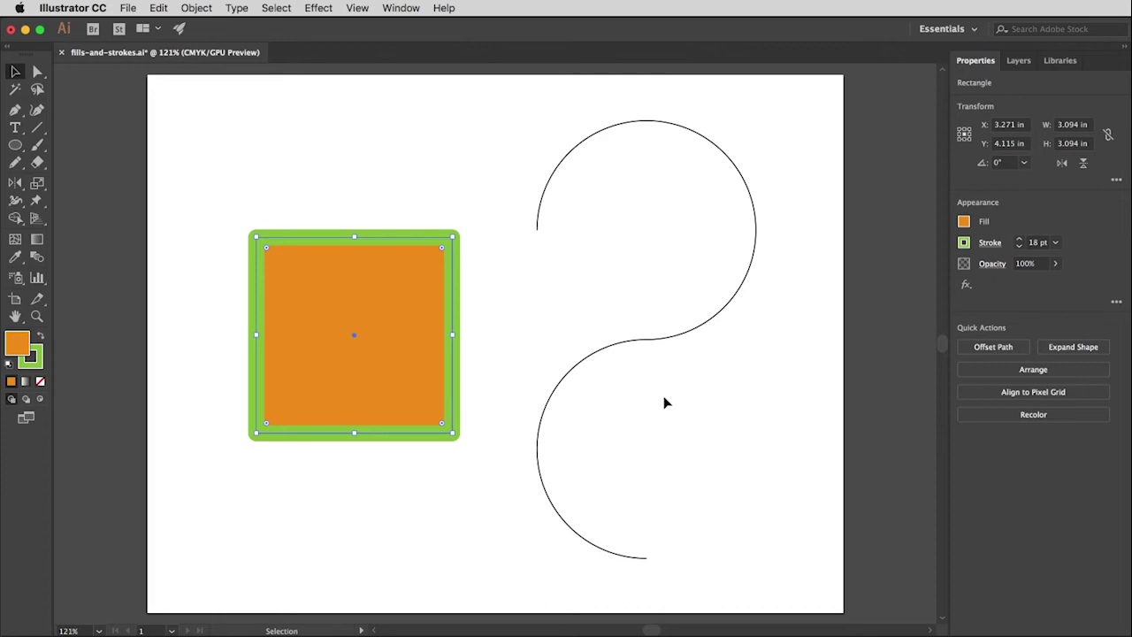
click(666, 346)
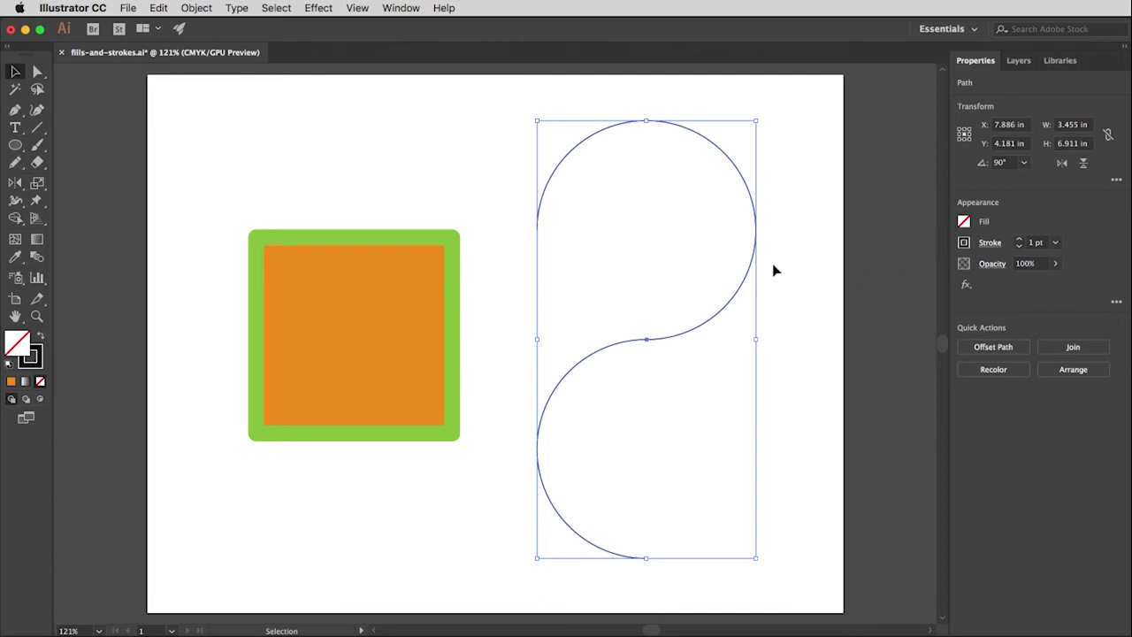
Step: Fill the S-curve with CMYK Magenta, then deselect it
click(964, 222)
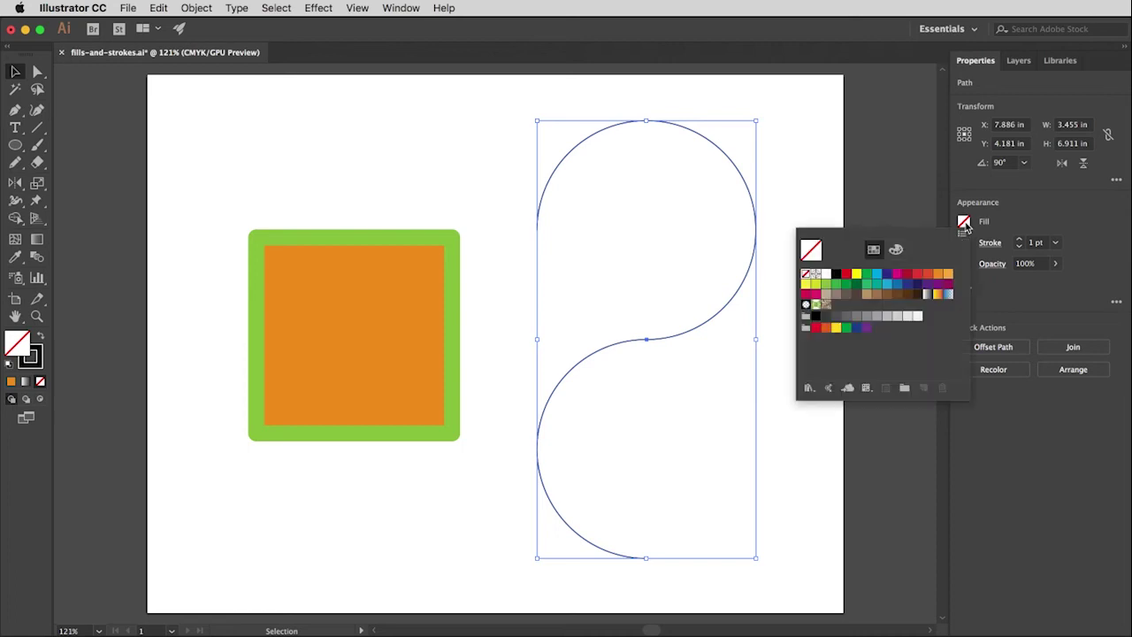
click(897, 275)
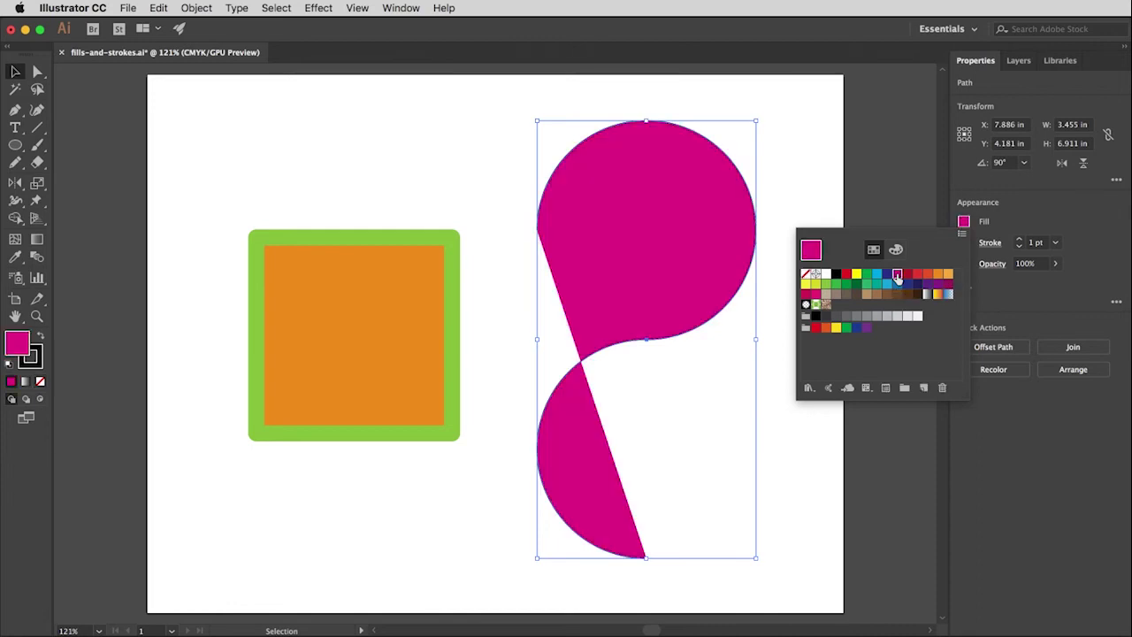
click(965, 223)
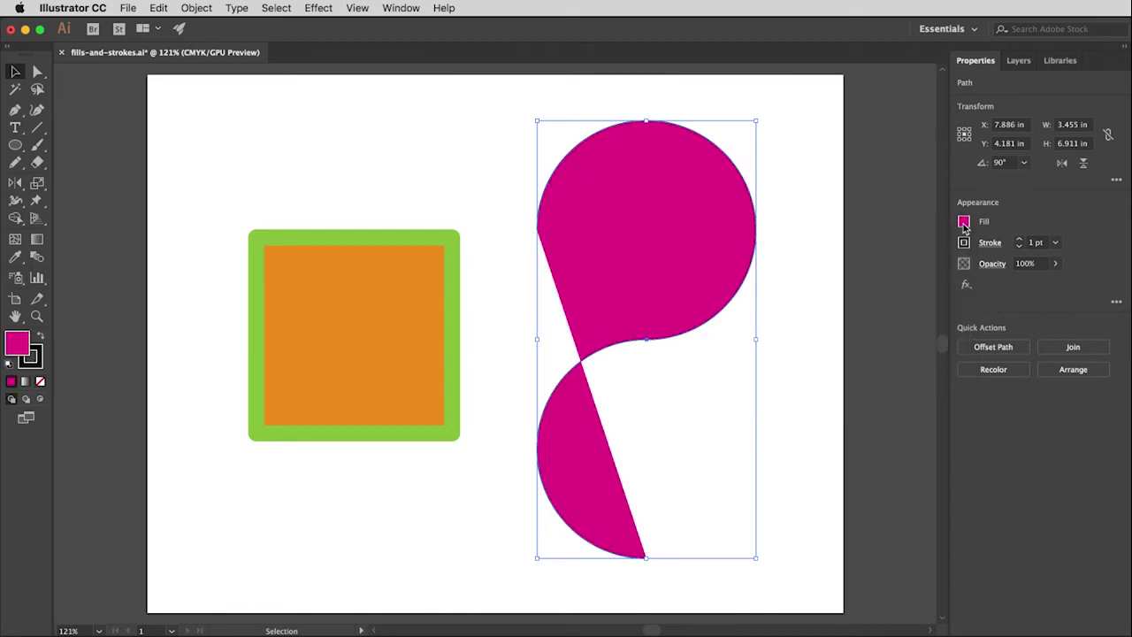
click(828, 407)
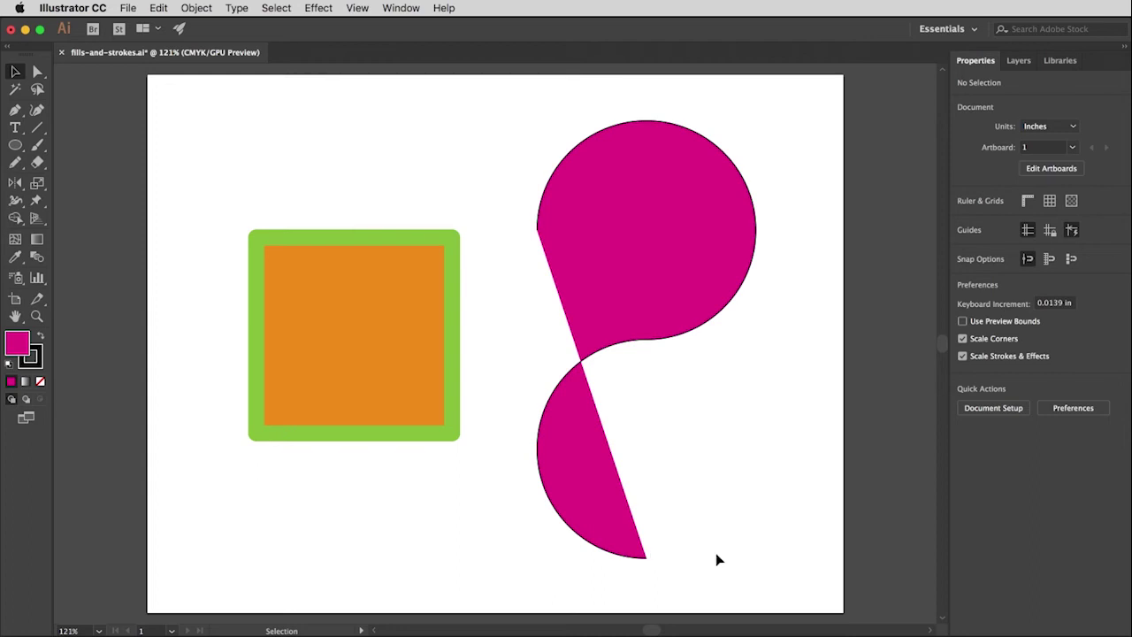
Step: Reselect the pink S-curve and set its fill to None
click(630, 251)
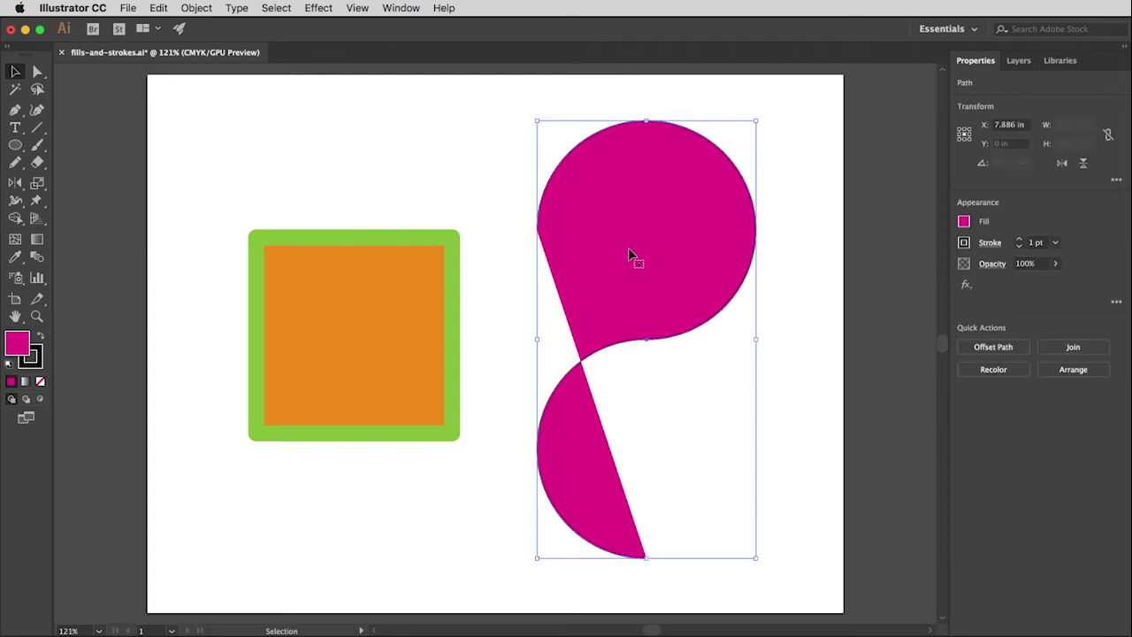
click(964, 222)
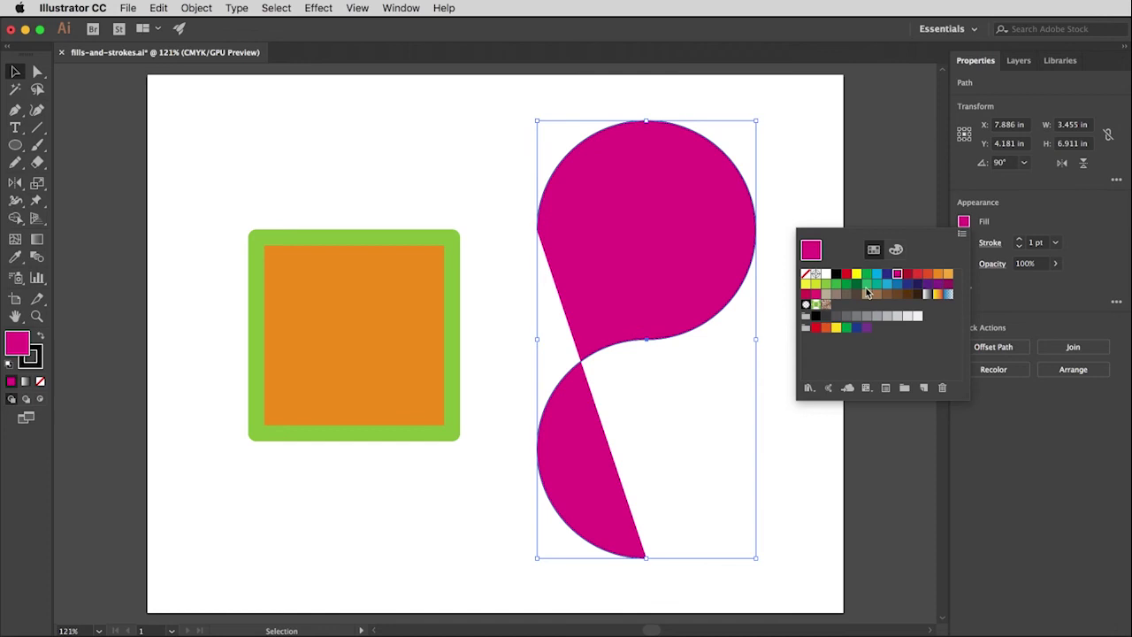
click(806, 277)
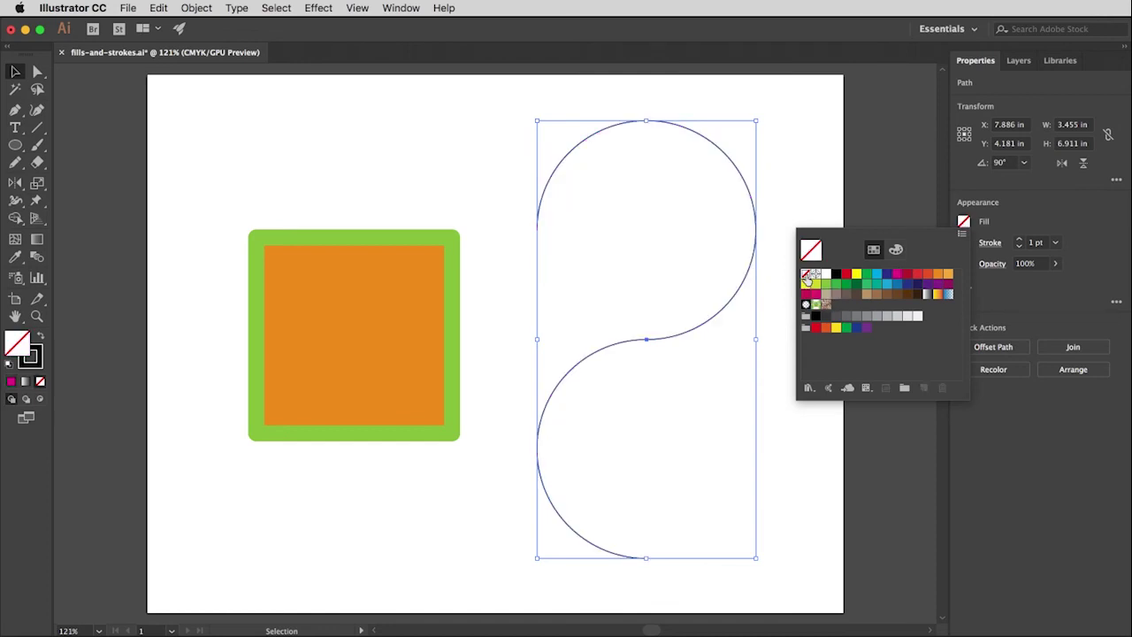
click(965, 225)
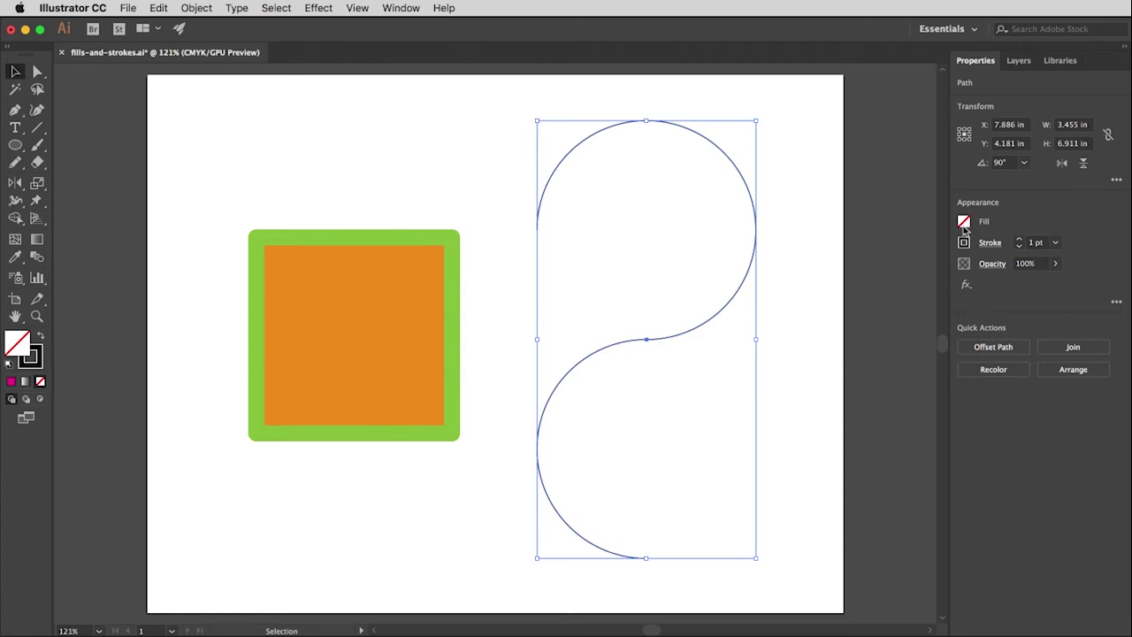
Step: Set the S-curve's stroke colour to CMYK Magenta
click(964, 244)
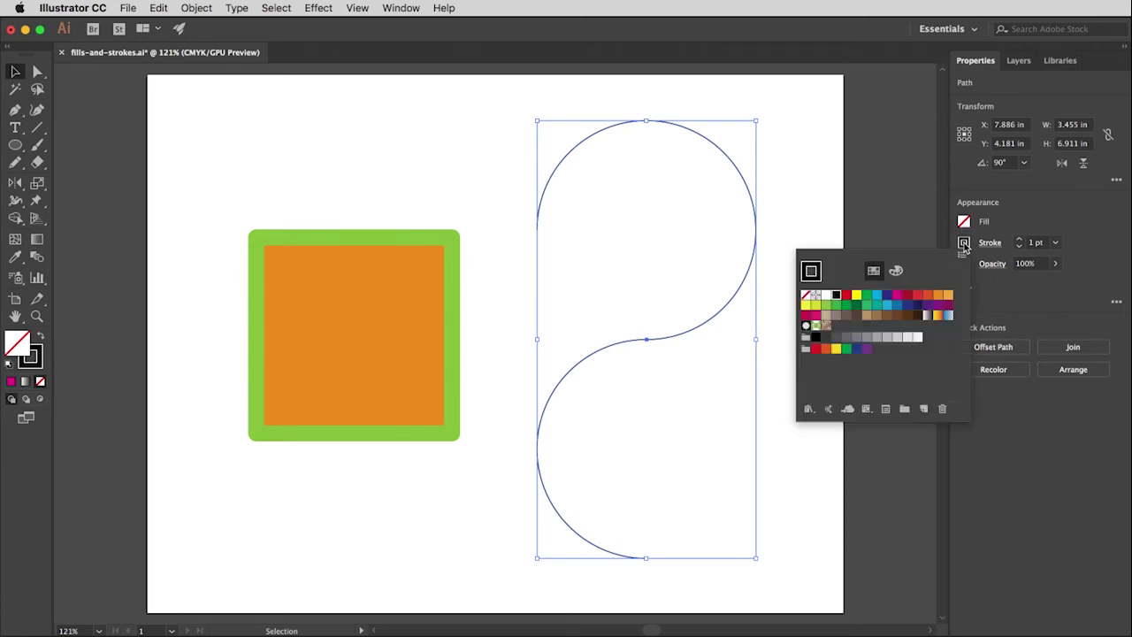
click(898, 297)
click(965, 248)
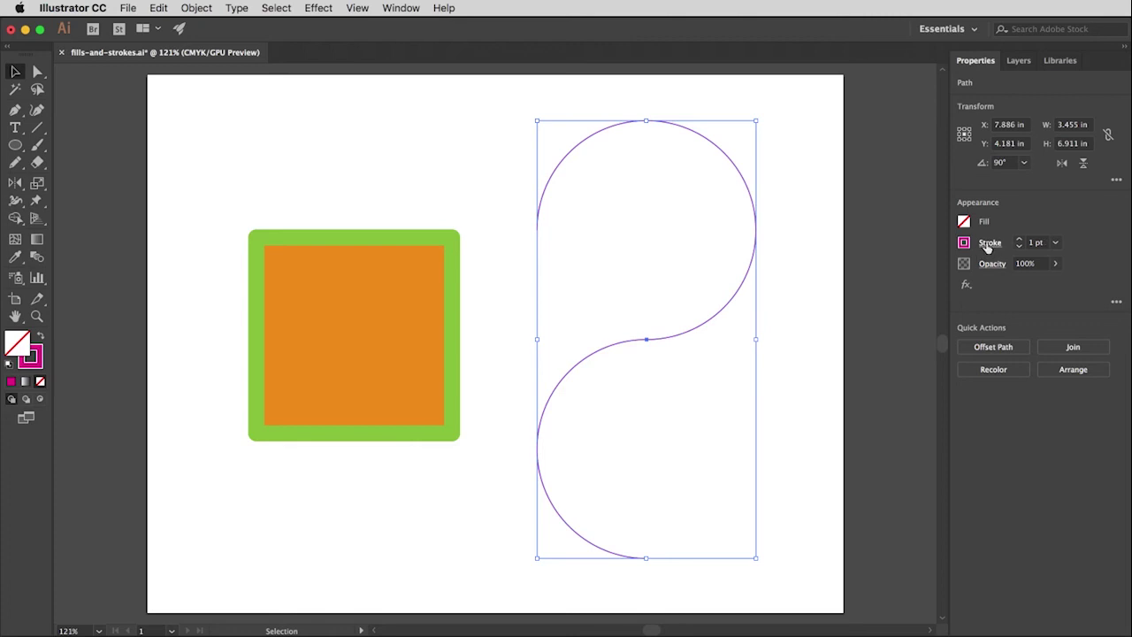
Step: Set the S-curve stroke weight to 18 pt and give it round caps
click(987, 245)
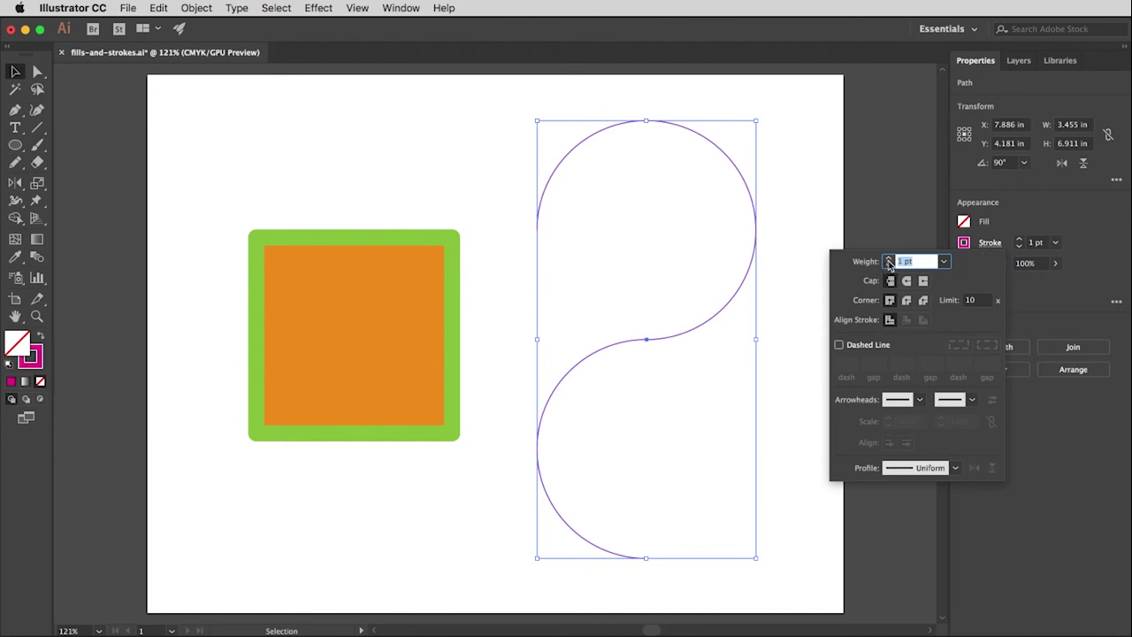
click(945, 264)
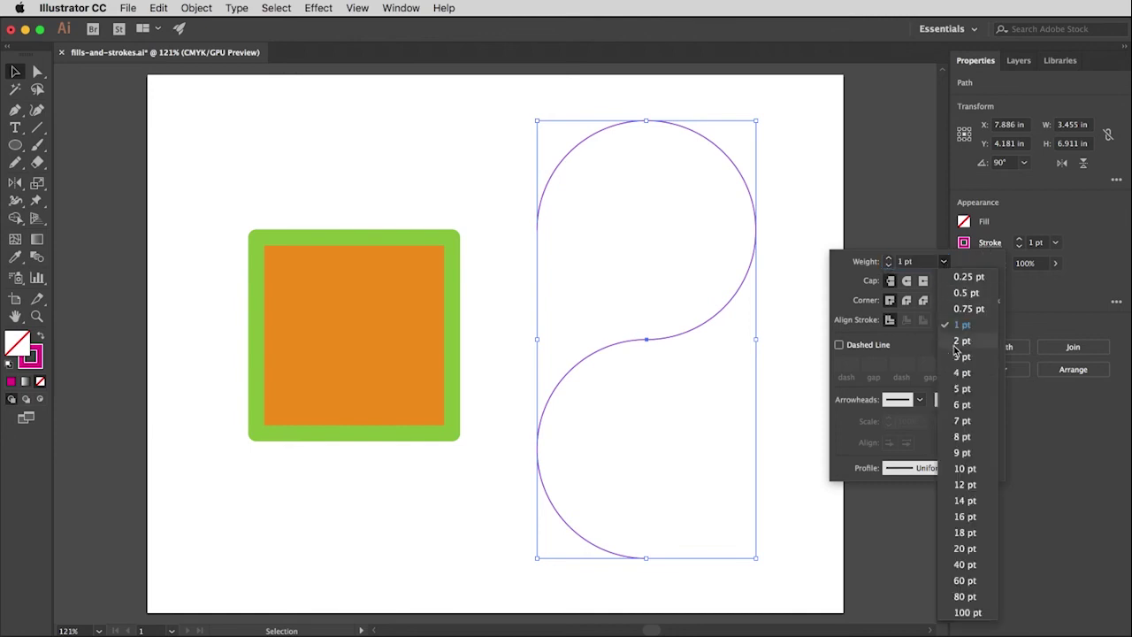
click(966, 532)
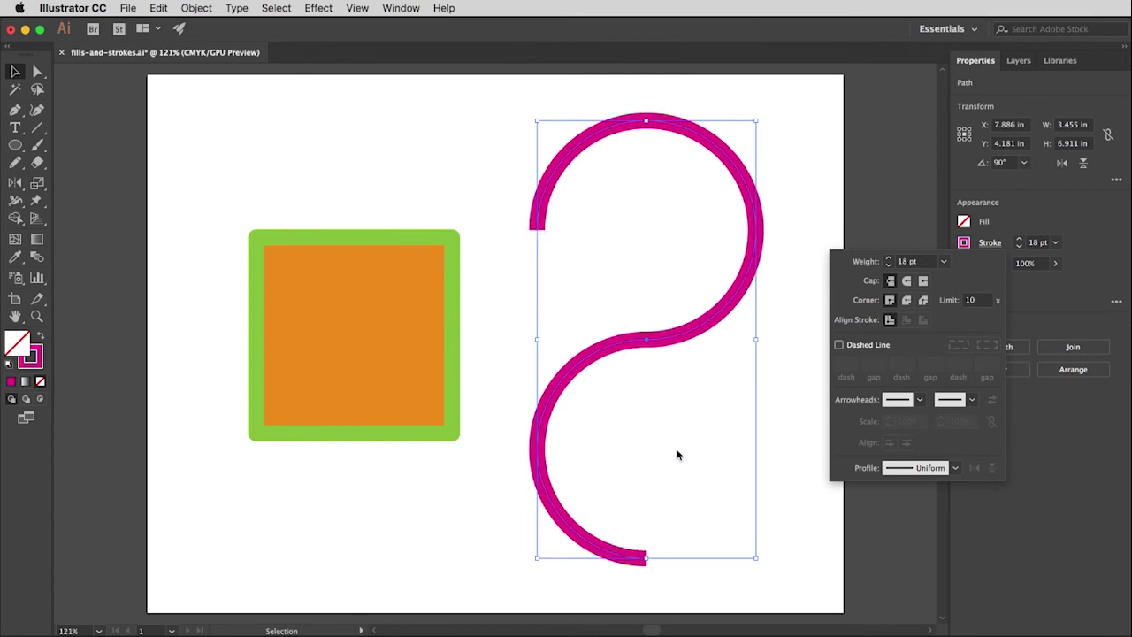
click(907, 281)
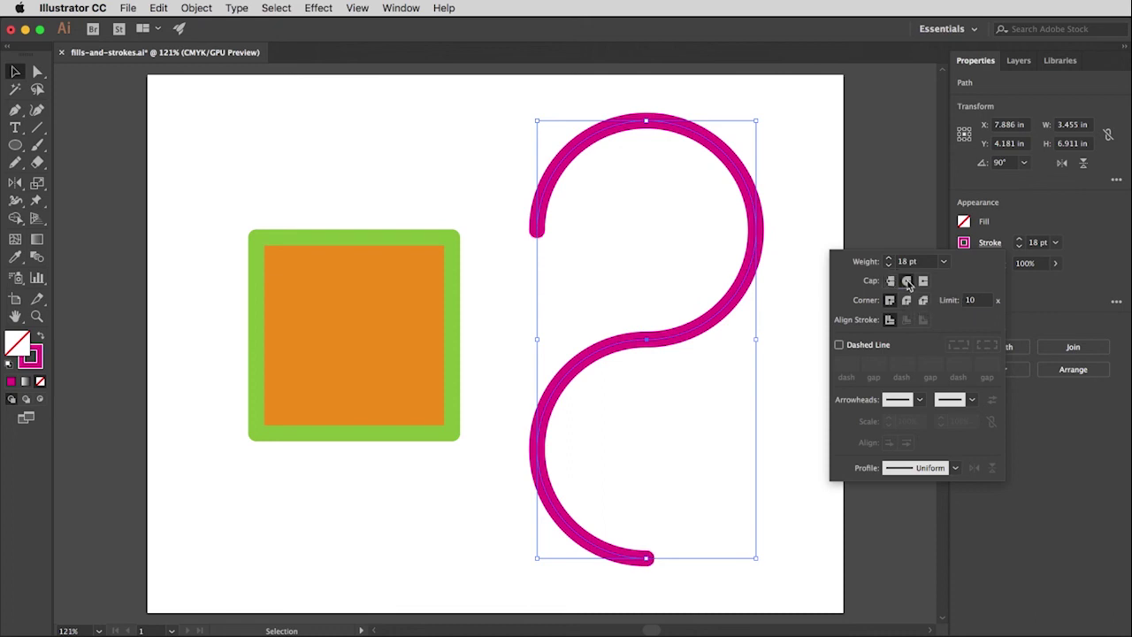
Step: Turn on Dashed Line with 12 pt dashes and 24 pt gaps
click(840, 346)
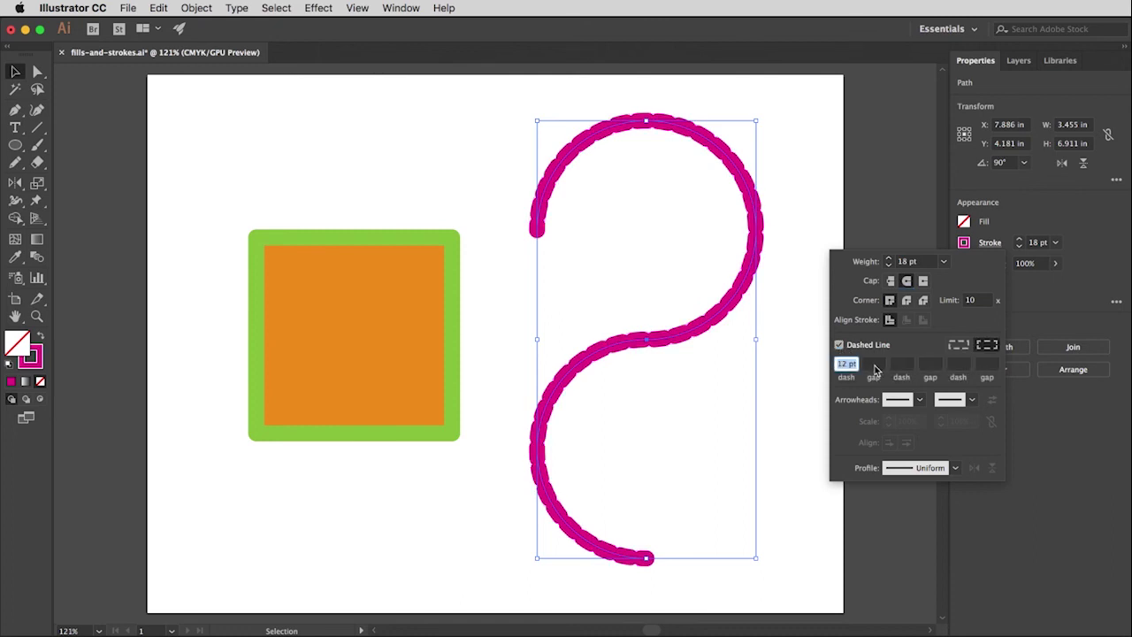
click(873, 366)
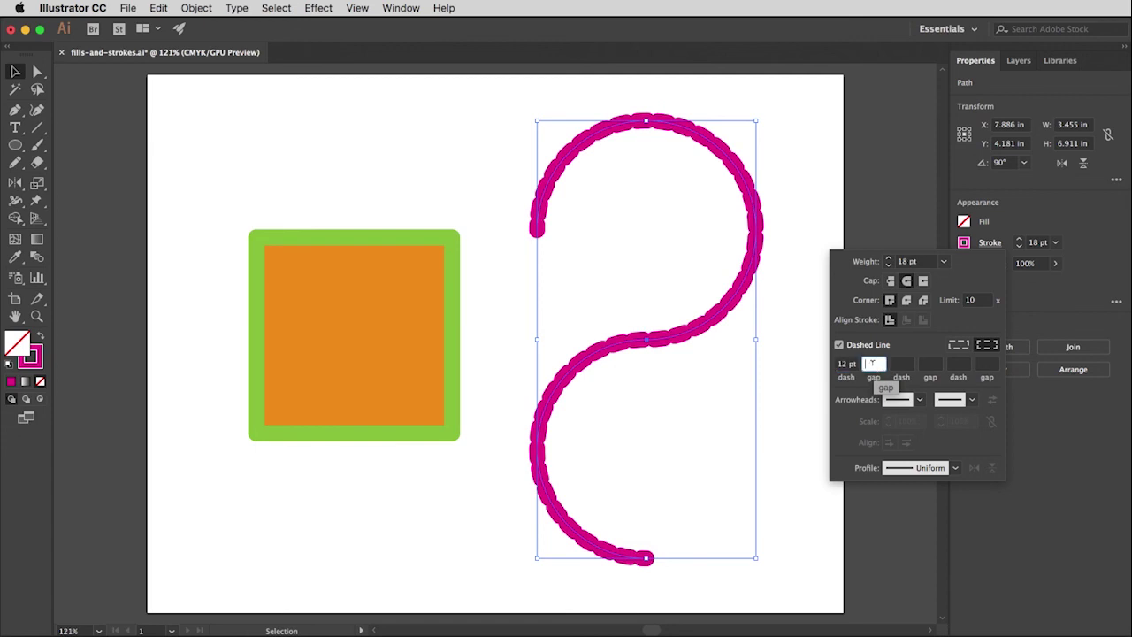
text(24)
key(Tab)
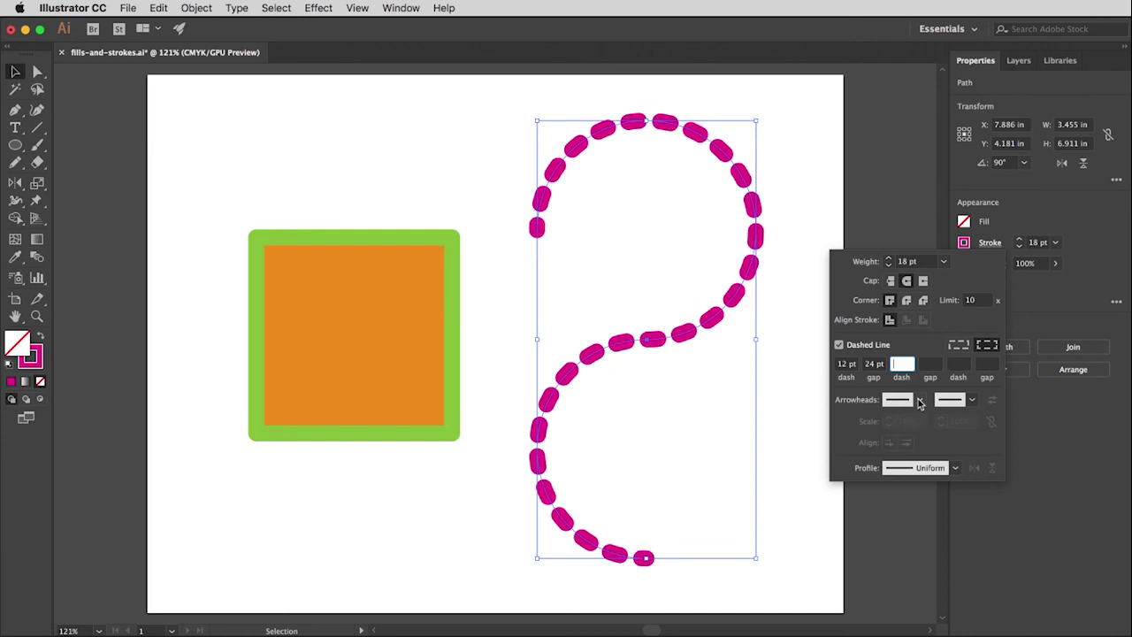
Step: Add an Arrow 1 arrowhead at the path's start, scaled to 50%
click(920, 400)
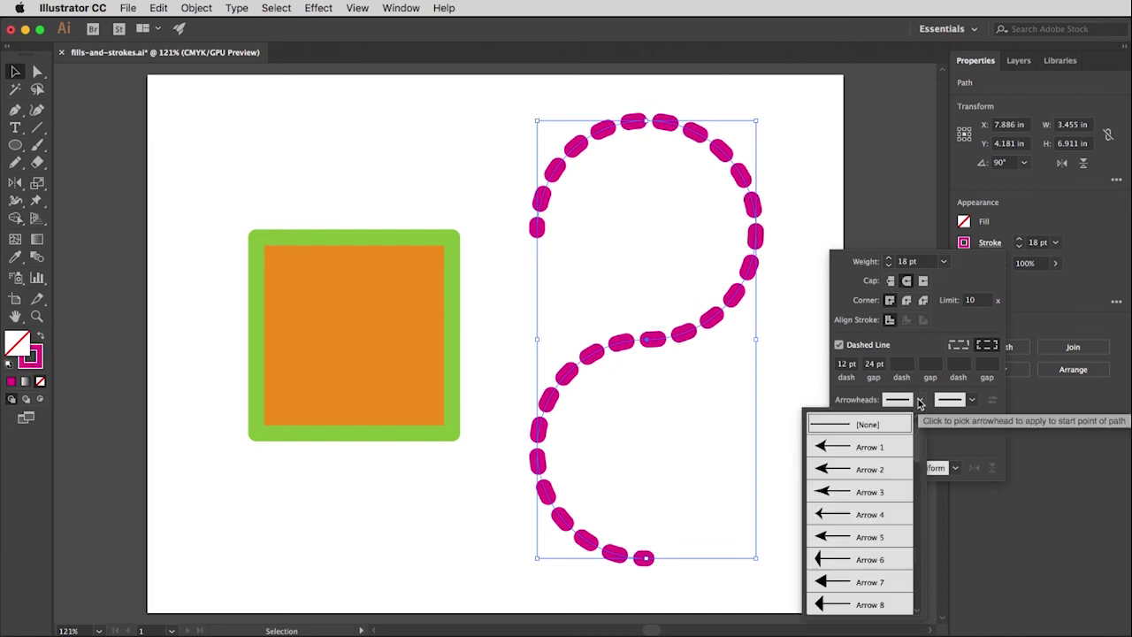
click(839, 450)
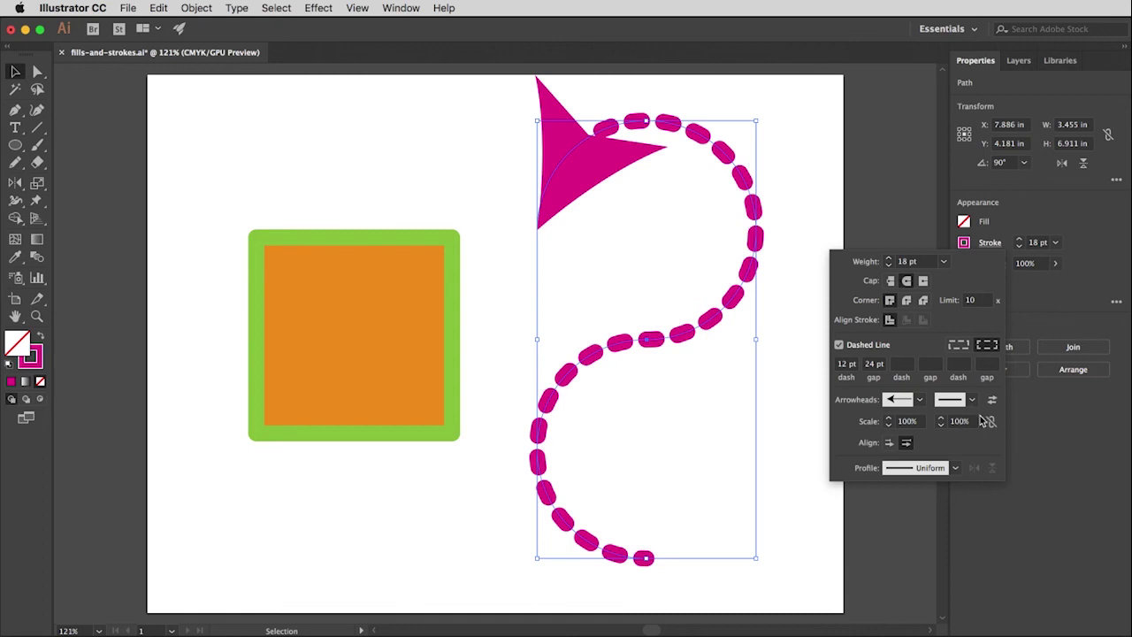
click(907, 425)
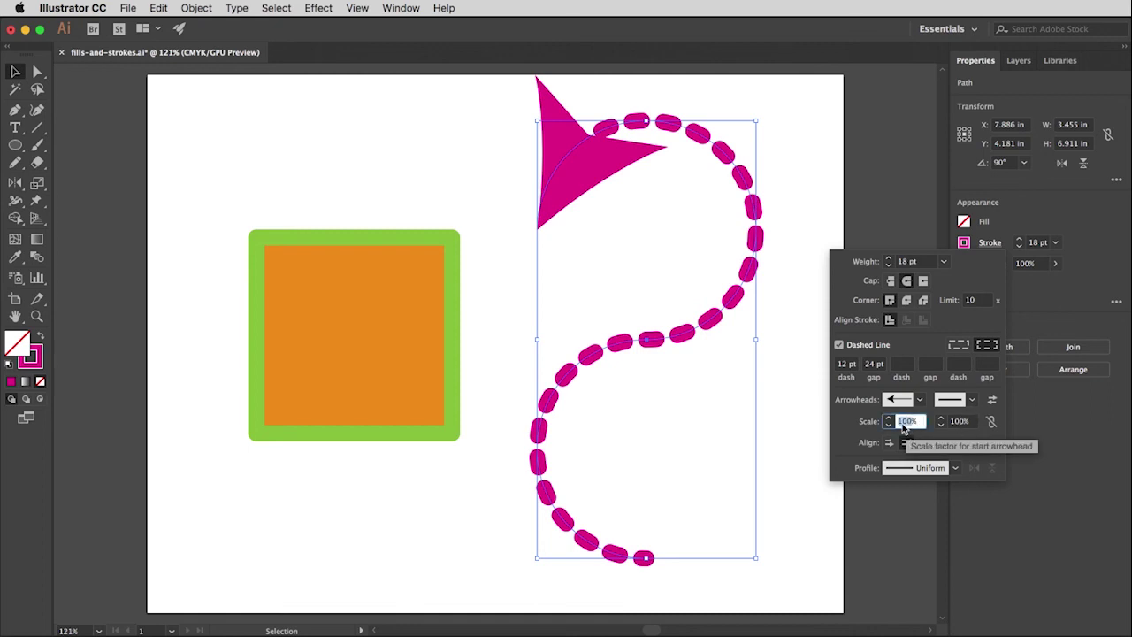
text(50)
key(Return)
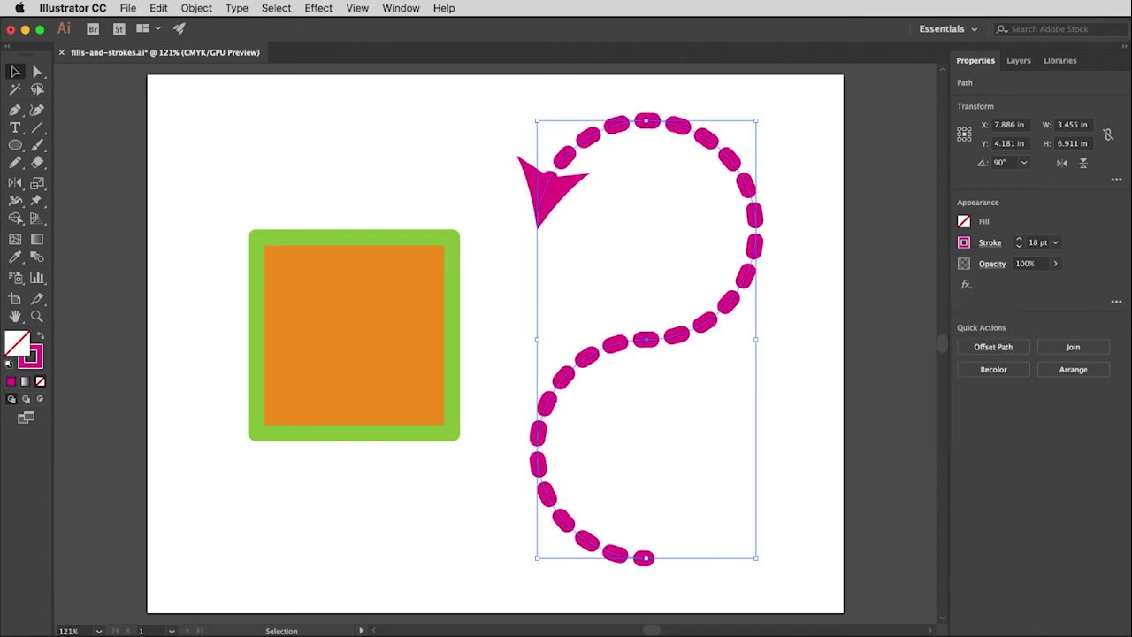
Step: Check the stroke width Profile list, keeping it Uniform
click(990, 243)
click(920, 469)
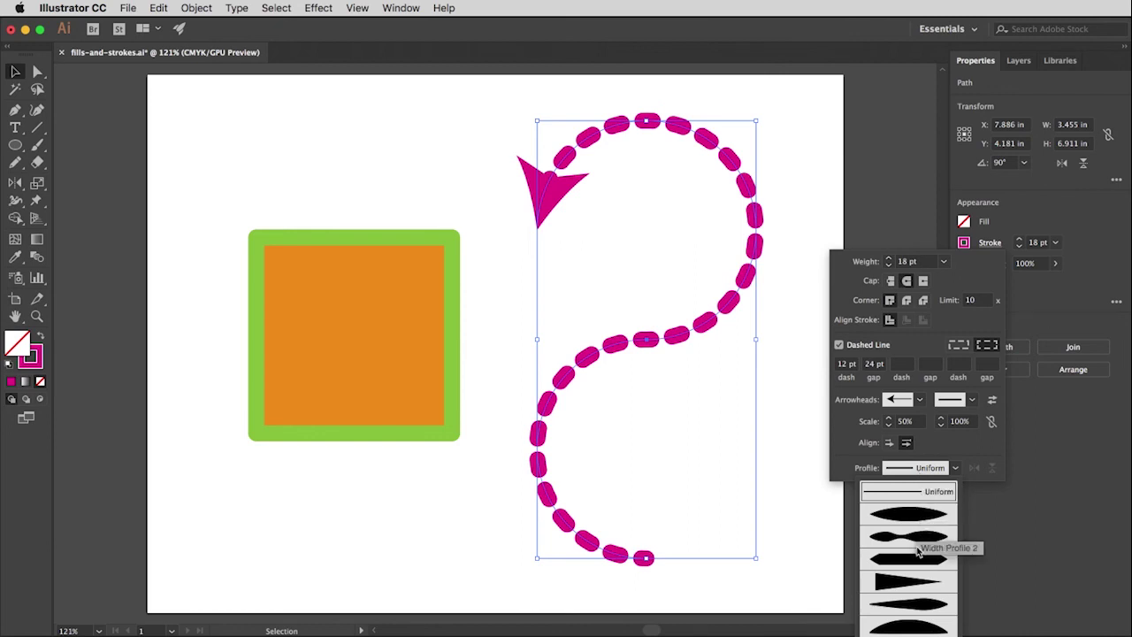
click(956, 470)
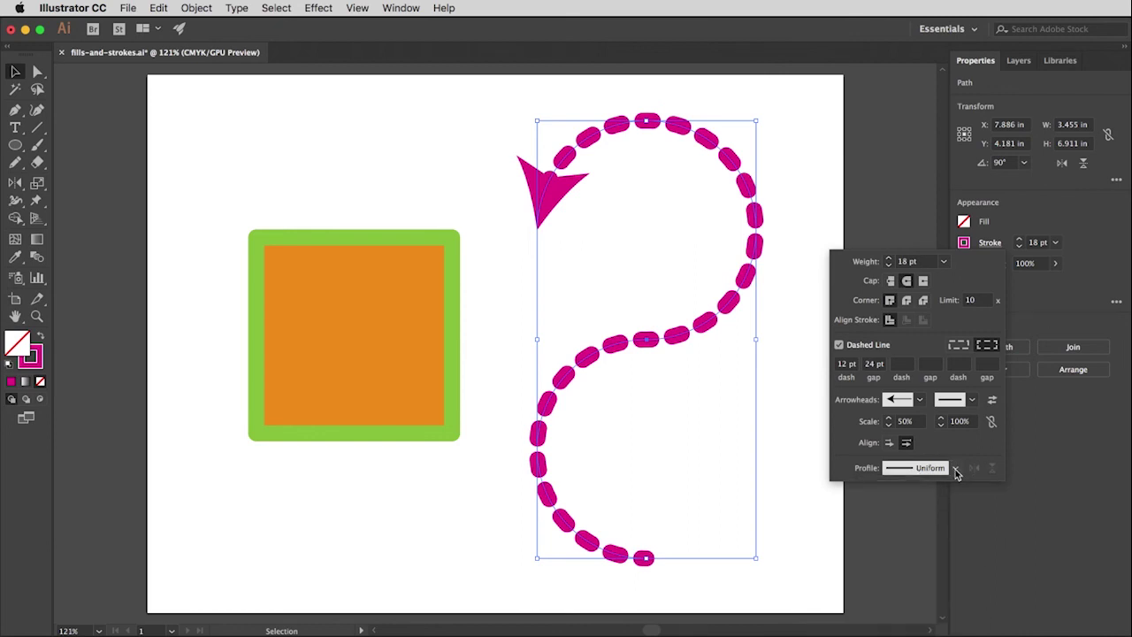